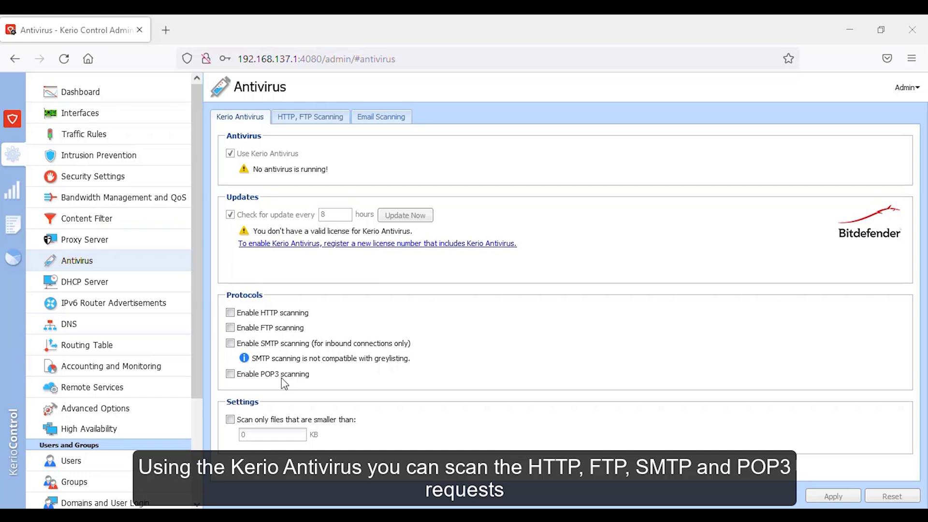
- Enable the file-size scanning limit and set it to 512 KB
{"action": "left_click", "coordinate": [269, 426]}
{"action": "double_click", "coordinate": [272, 436]}
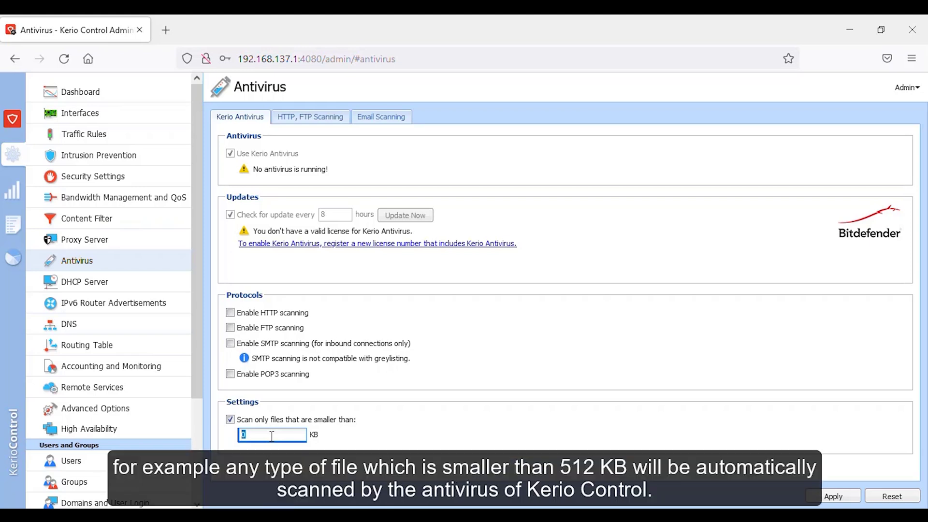
{"action": "type", "text": "512"}
- In HTTP, FTP scanning, allow transmission of unscannable files and review the URL scanning rules
{"action": "left_click", "coordinate": [310, 119]}
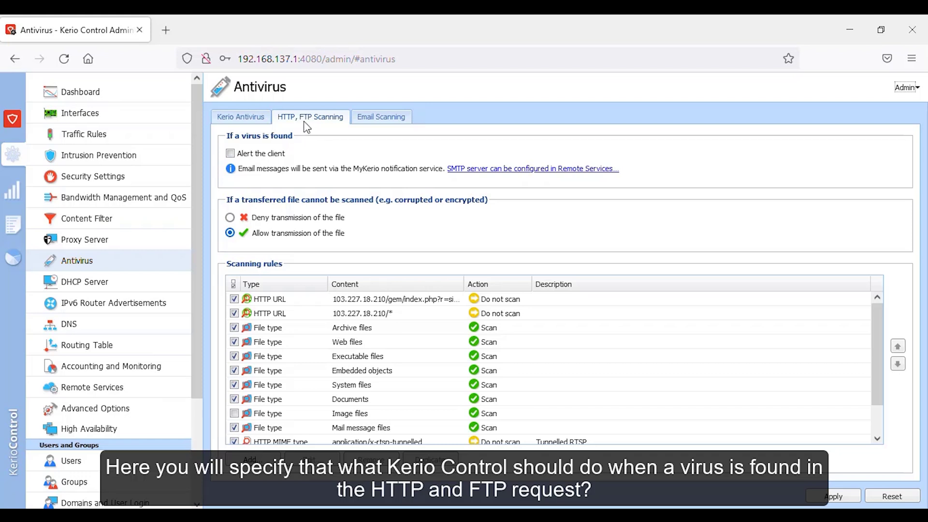
{"action": "left_click", "coordinate": [272, 155]}
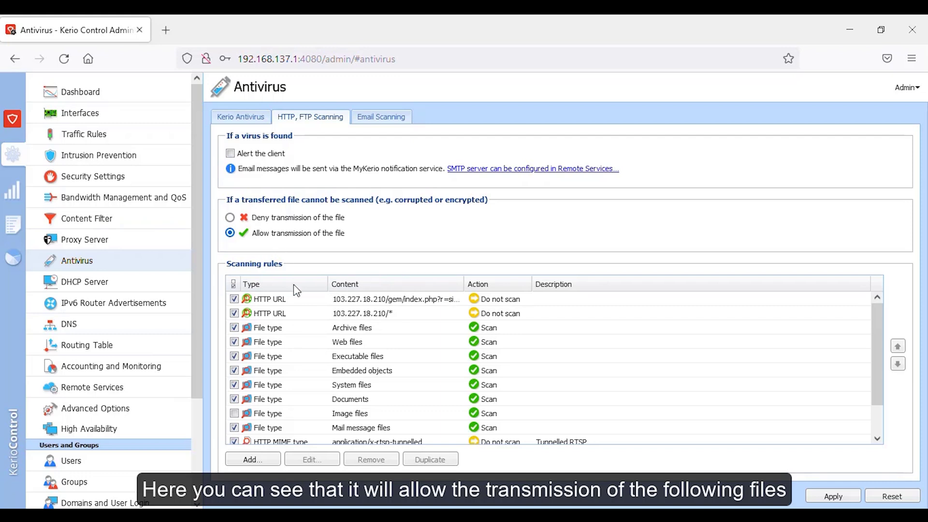
{"action": "left_click", "coordinate": [295, 300]}
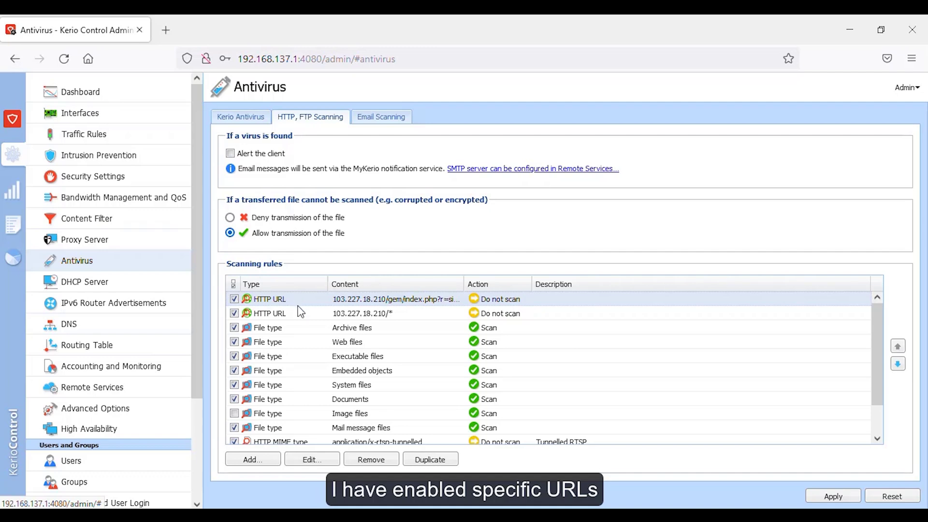
{"action": "scroll", "coordinate": [369, 379], "scroll_direction": "down", "scroll_amount": 1}
{"action": "scroll", "coordinate": [371, 352], "scroll_direction": "up", "scroll_amount": 1}
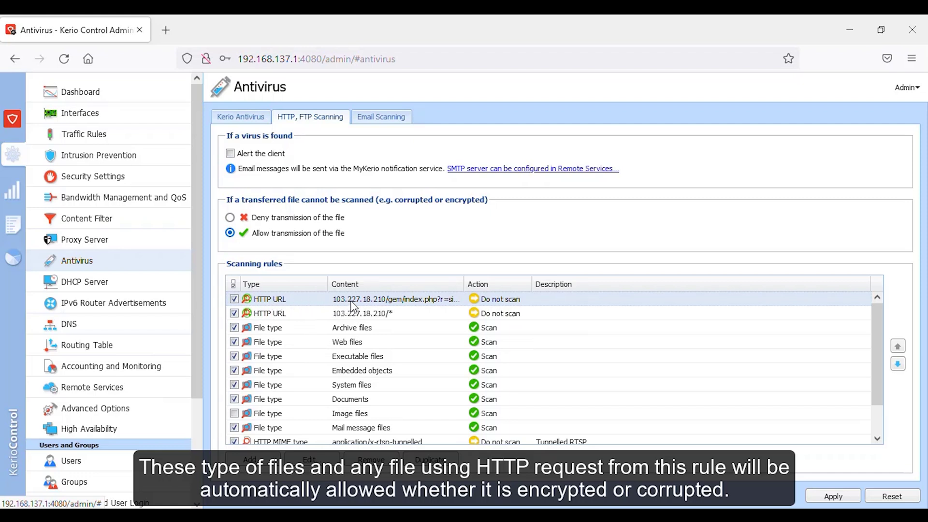
{"action": "scroll", "coordinate": [379, 389], "scroll_direction": "down", "scroll_amount": 2}
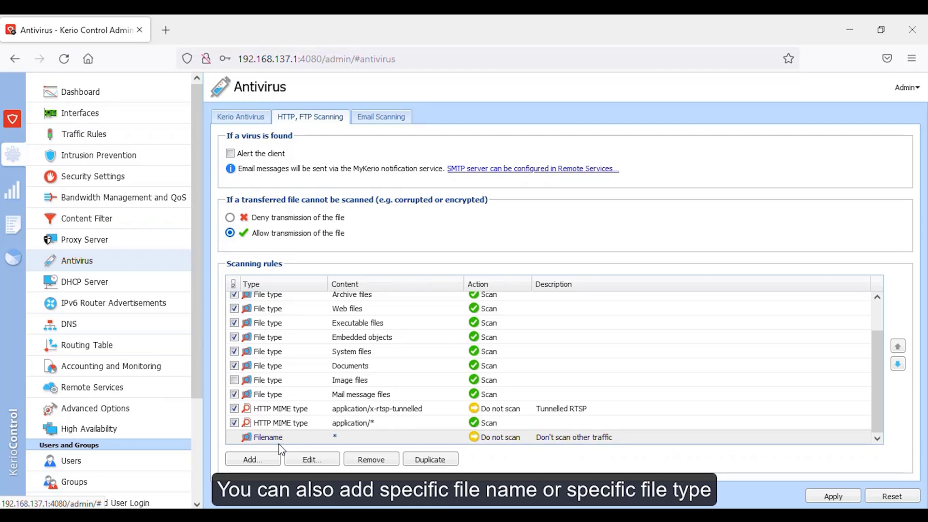
{"action": "left_click", "coordinate": [250, 461]}
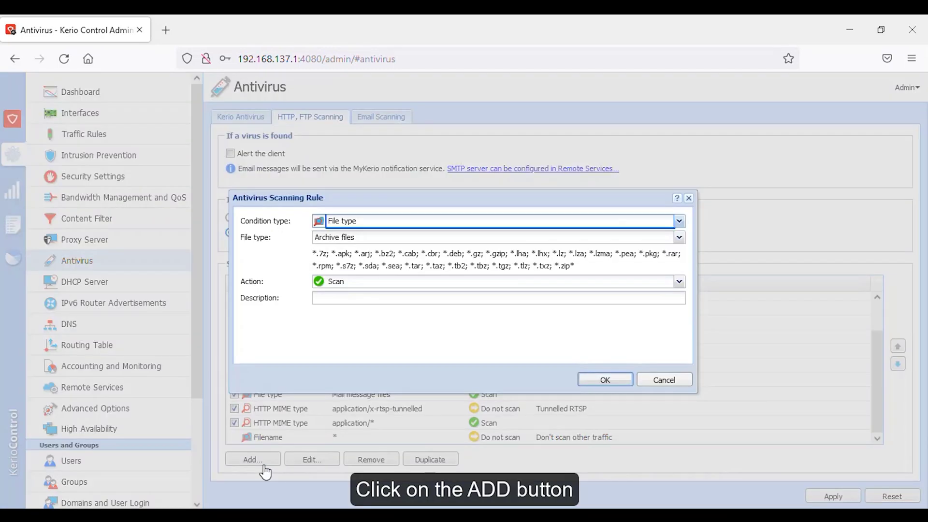
{"action": "left_click", "coordinate": [409, 222]}
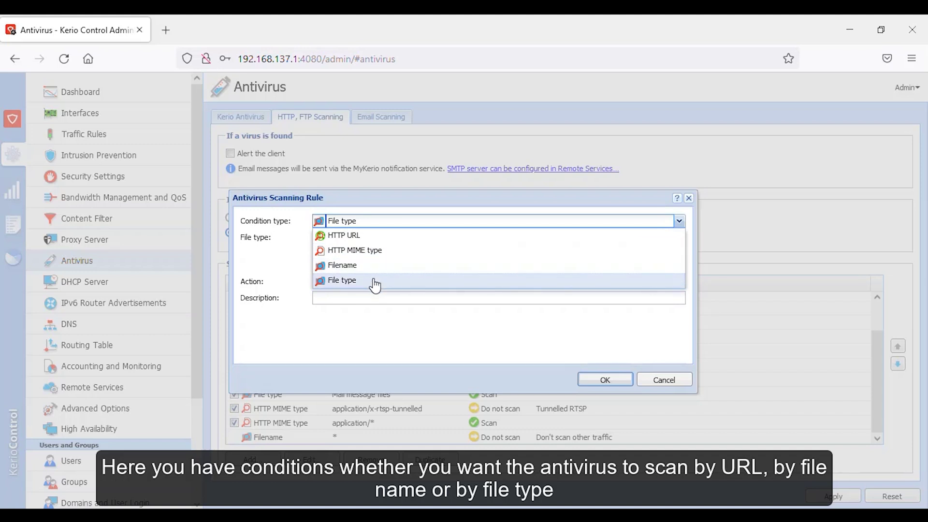
{"action": "left_click", "coordinate": [359, 240]}
{"action": "left_click", "coordinate": [360, 238]}
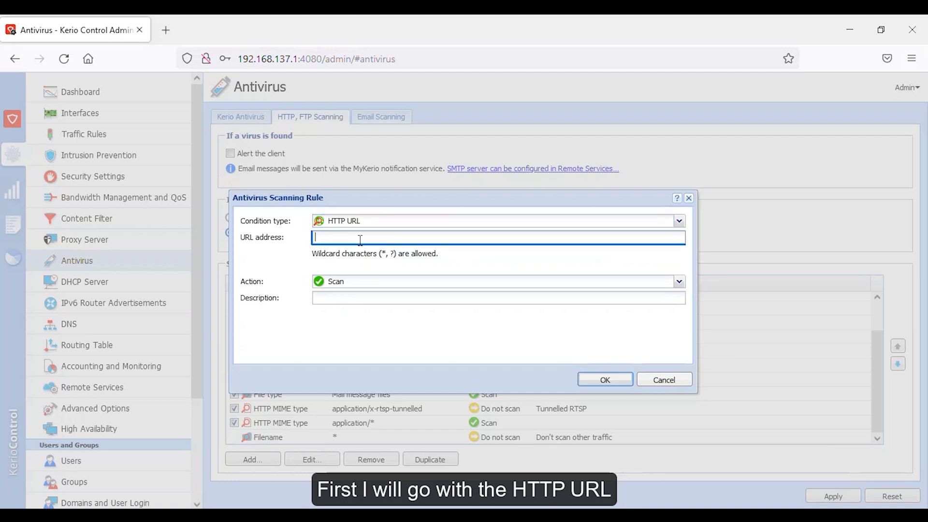
{"action": "type", "text": "ww"}
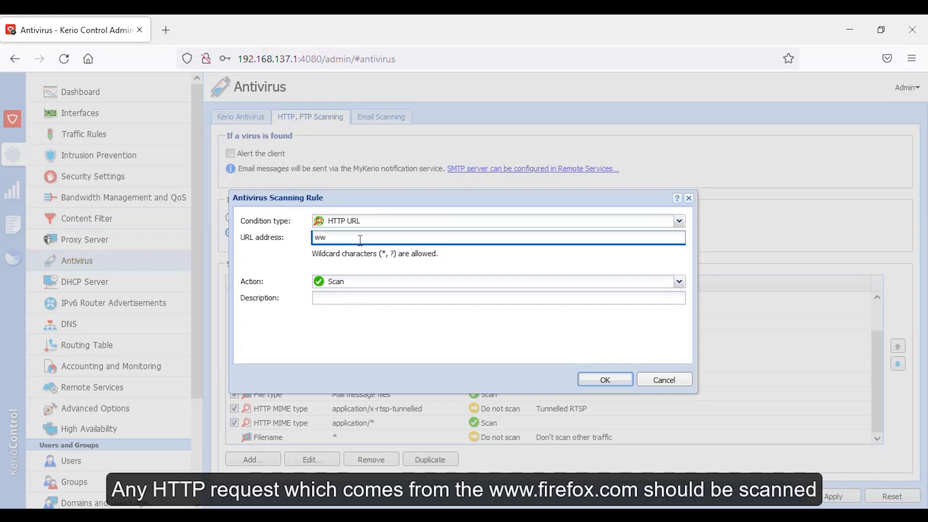
{"action": "type", "text": "w.firefox."}
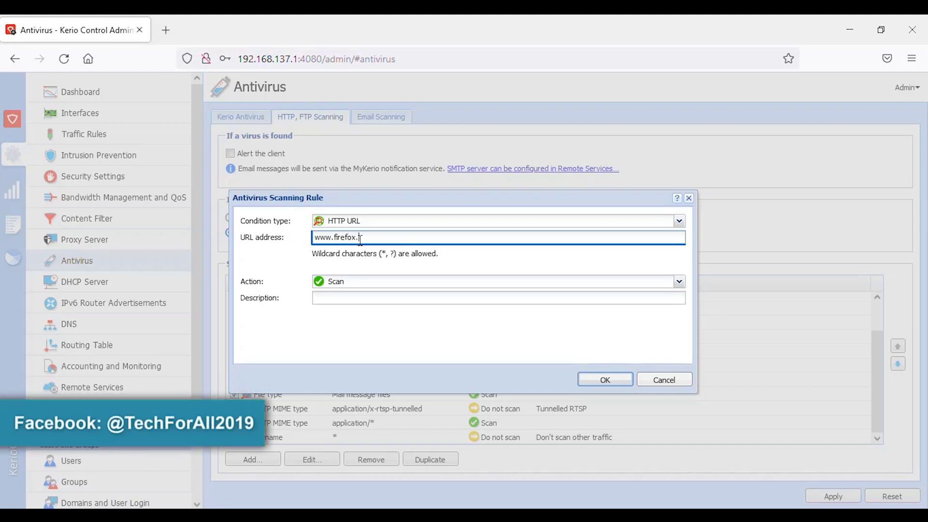
{"action": "type", "text": "com"}
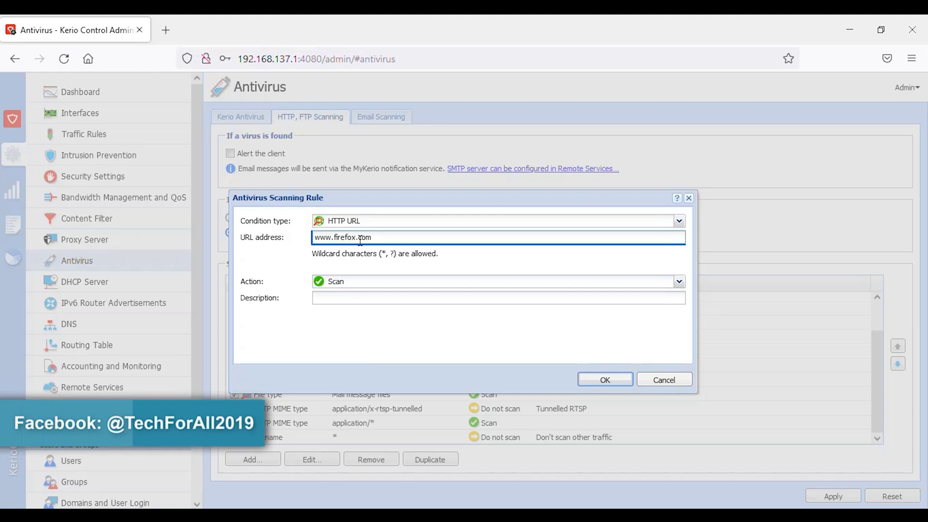
{"action": "left_click_drag", "start_coordinate": [372, 237], "coordinate": [314, 238]}
{"action": "left_click", "coordinate": [352, 236]}
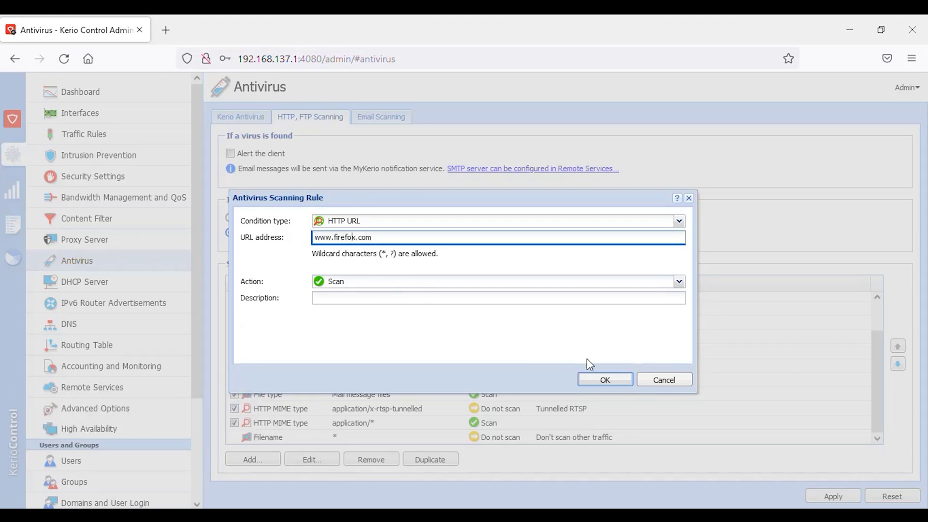
{"action": "left_click", "coordinate": [607, 380]}
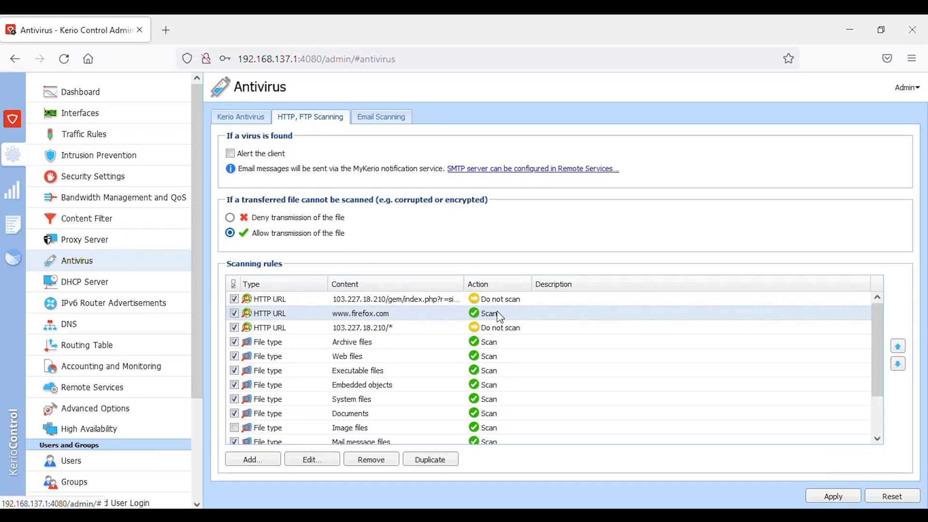
- Create a File type rule with action Scan for Executable files
{"action": "left_click", "coordinate": [265, 460]}
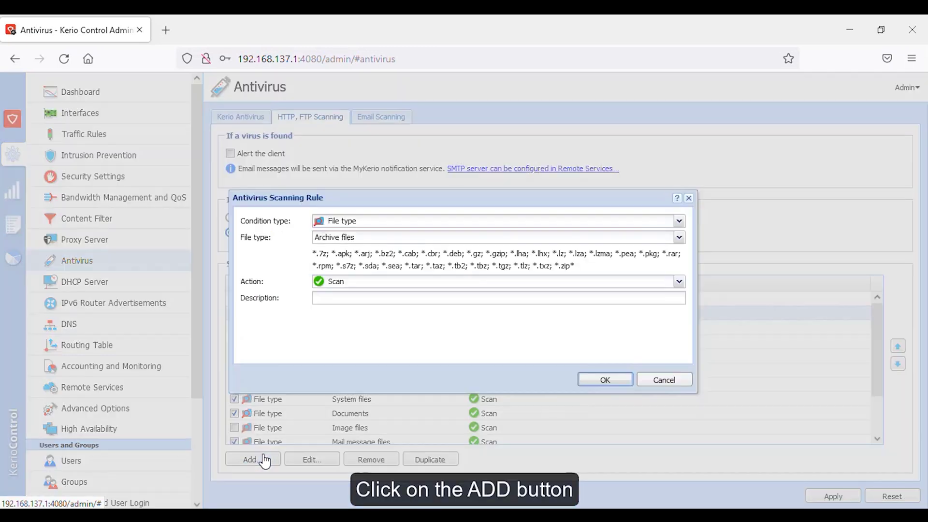
{"action": "left_click", "coordinate": [357, 221]}
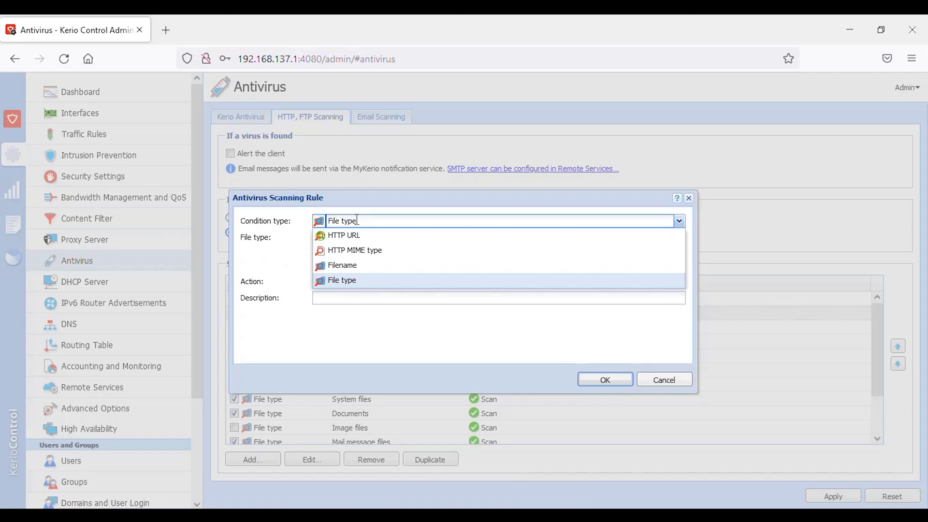
{"action": "left_click", "coordinate": [358, 282]}
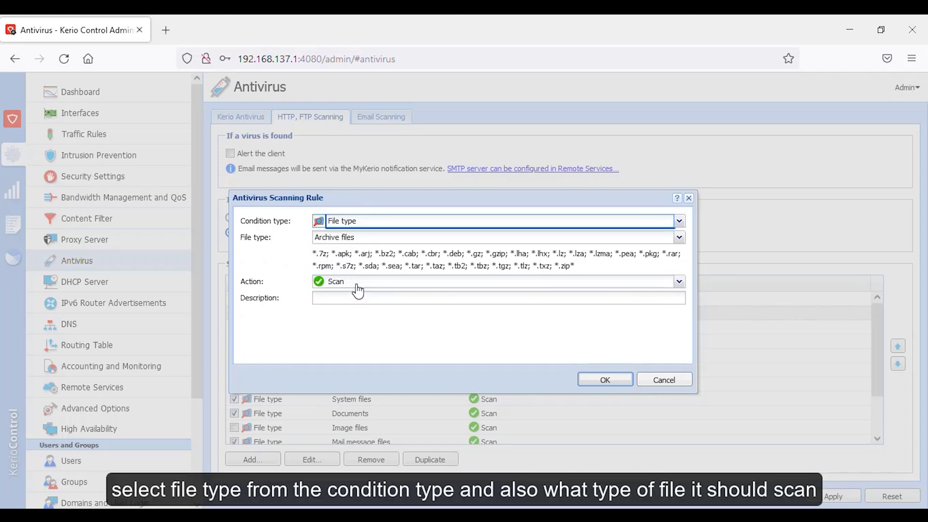
{"action": "left_click", "coordinate": [363, 236]}
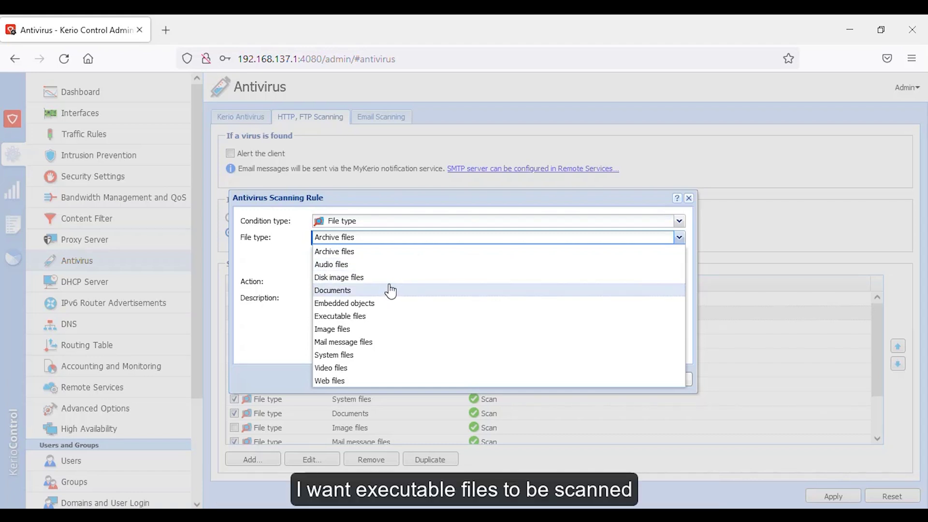
{"action": "left_click", "coordinate": [376, 323]}
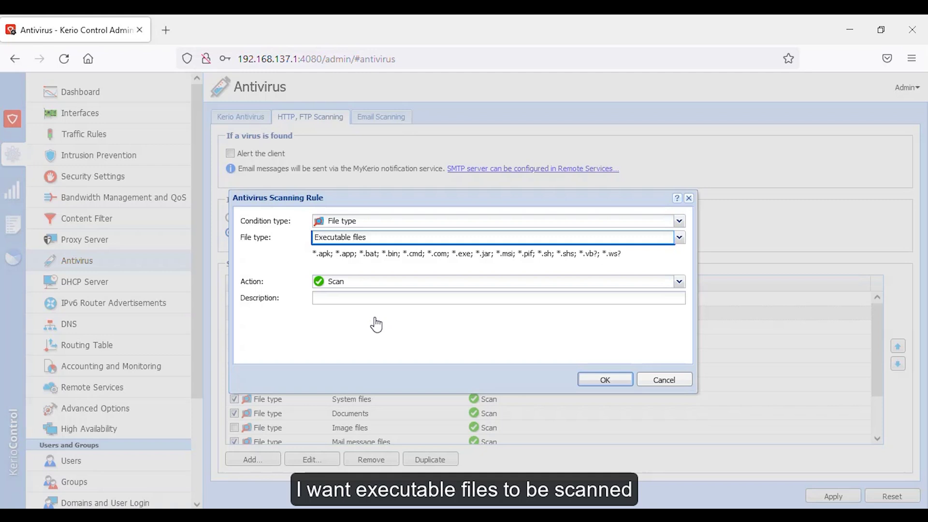
{"action": "left_click", "coordinate": [614, 381]}
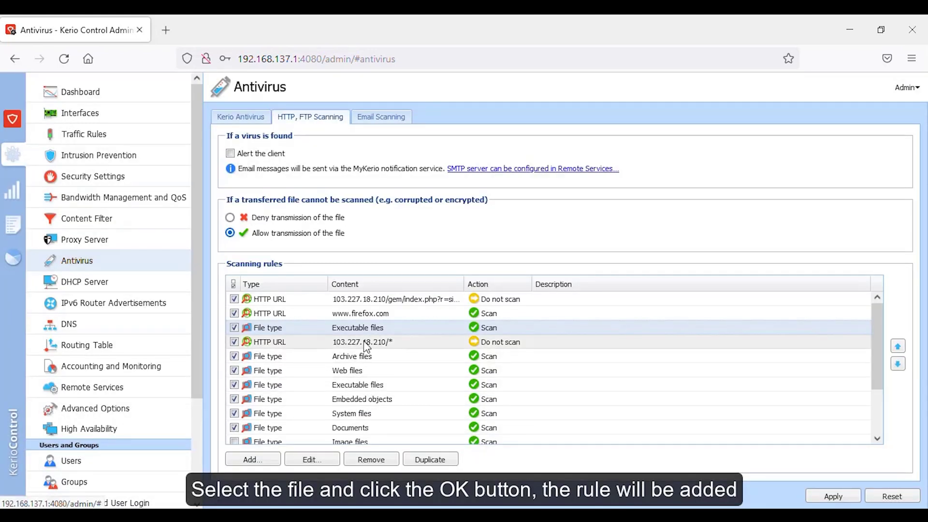
- Create a Filename rule with action Scan for the pattern *crack*
{"action": "left_click", "coordinate": [252, 460]}
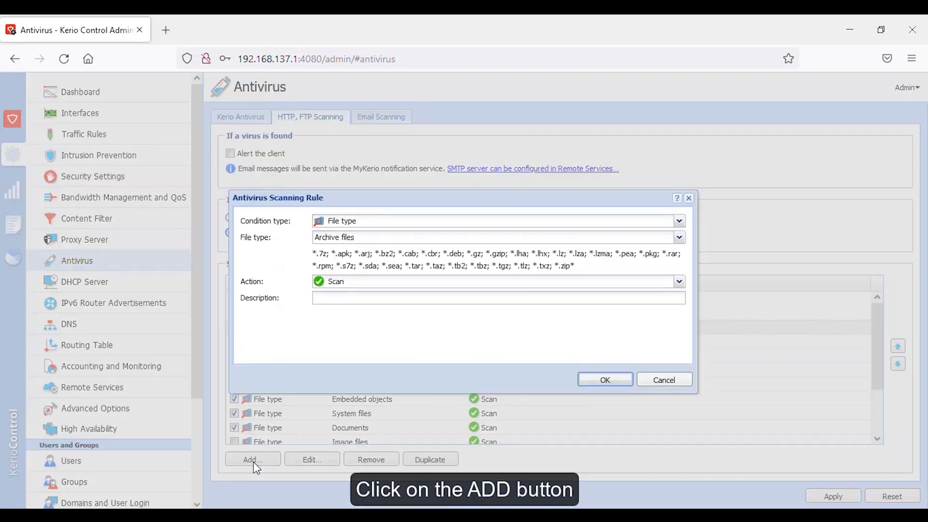
{"action": "left_click", "coordinate": [366, 221]}
{"action": "left_click", "coordinate": [372, 264]}
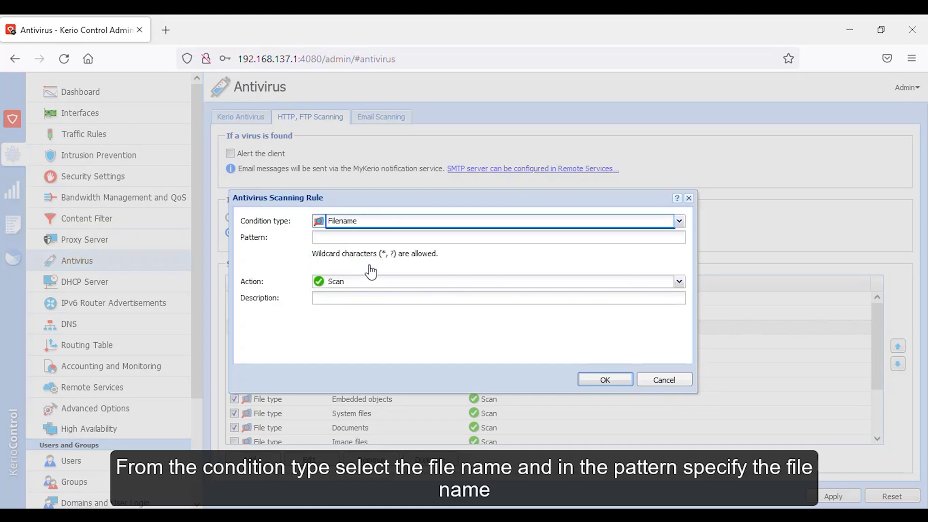
{"action": "left_click", "coordinate": [366, 236]}
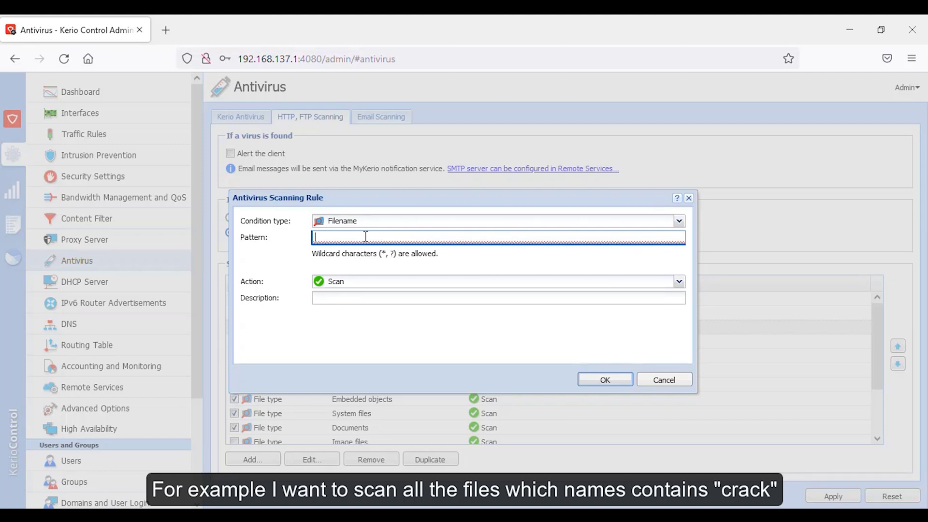
{"action": "type", "text": "**"}
{"action": "key", "text": "Left"}
{"action": "type", "text": "c"}
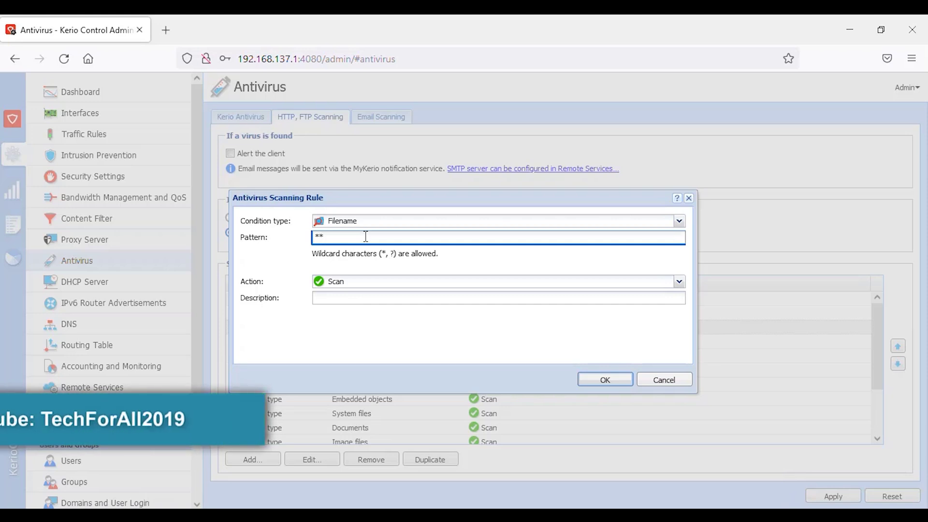
{"action": "type", "text": "rack"}
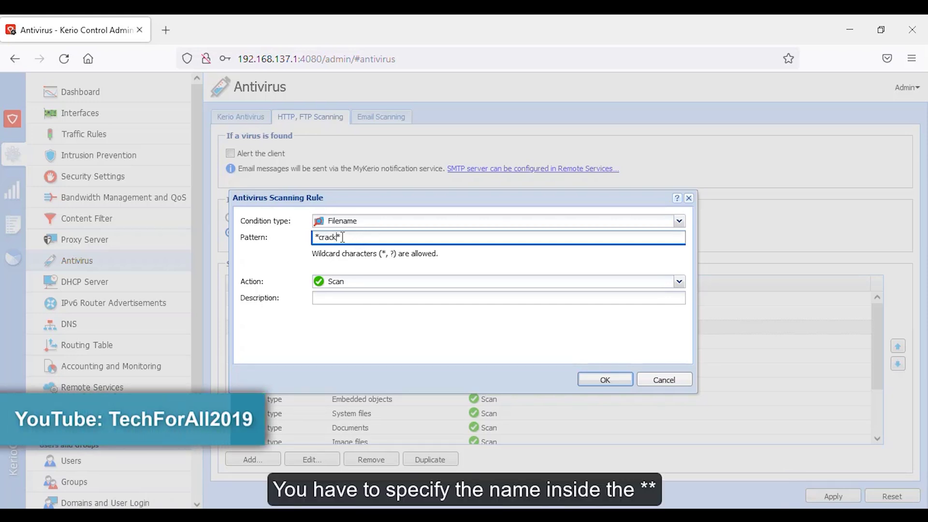
{"action": "left_click", "coordinate": [606, 379]}
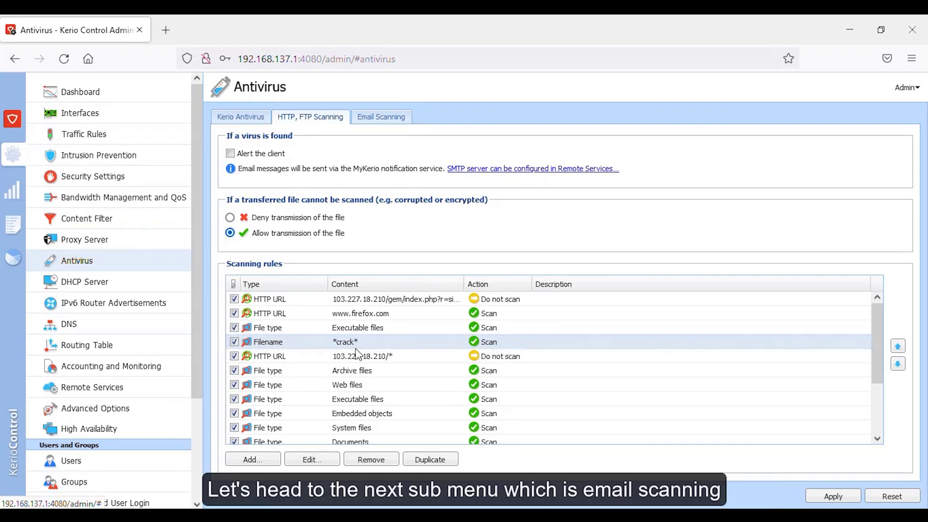
- In Email Scanning, prepend **VIRUS** to infected subjects and remove unscannable attachments
{"action": "left_click", "coordinate": [377, 119]}
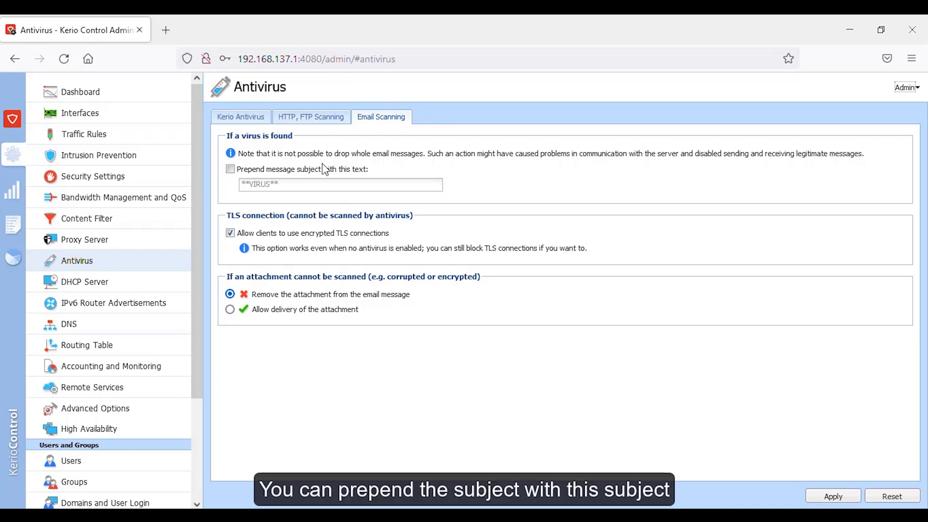
{"action": "left_click", "coordinate": [302, 170]}
{"action": "left_click", "coordinate": [290, 185]}
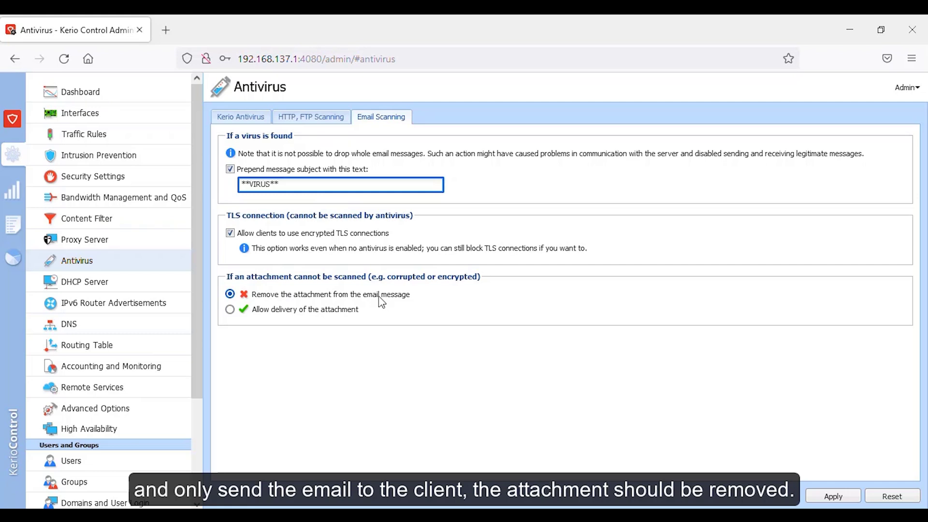
{"action": "left_click", "coordinate": [320, 312]}
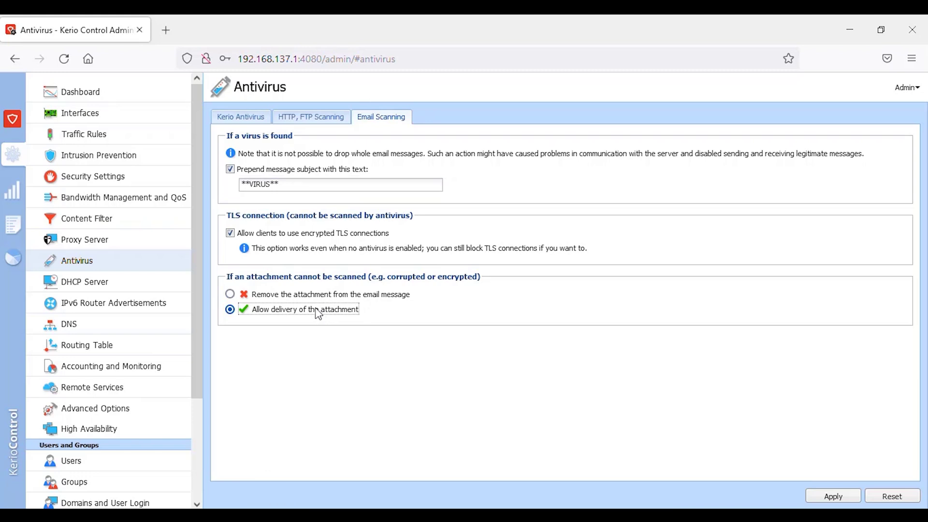
{"action": "left_click", "coordinate": [318, 299]}
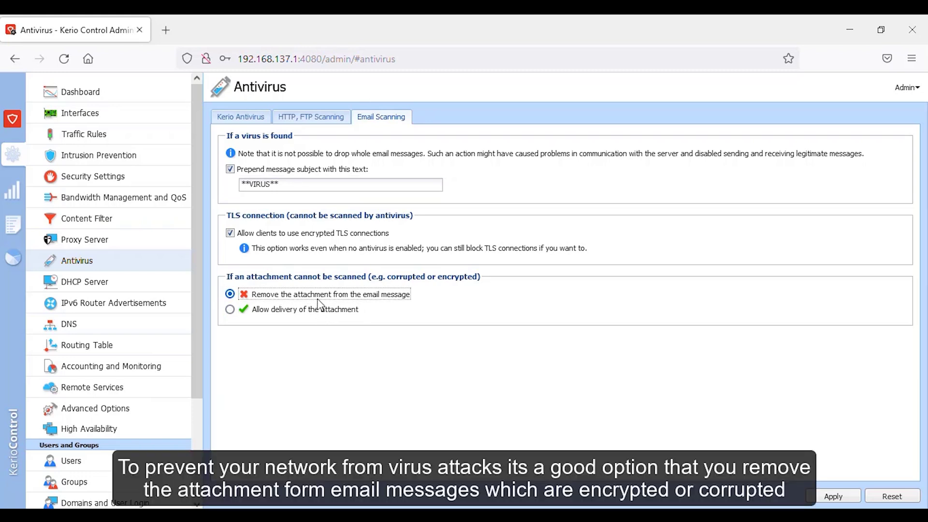